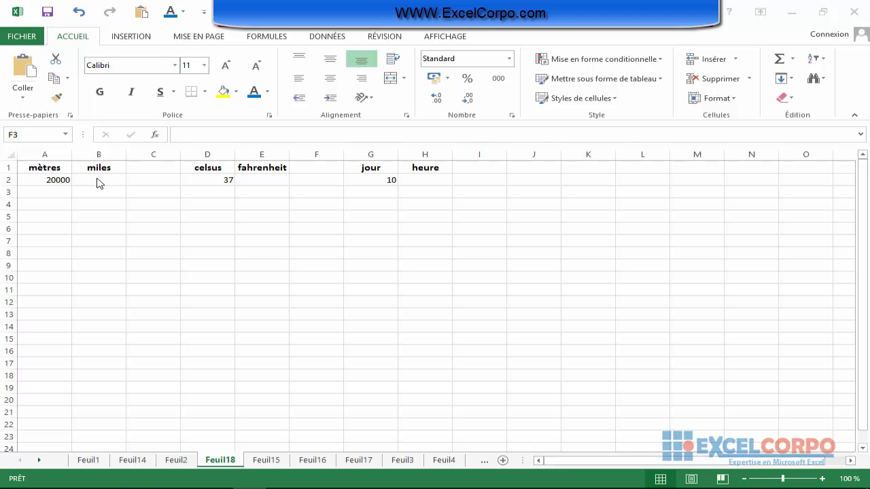
In B2, start =CONVERT(A2; using the 20000 in A2 as the number
click(89, 180)
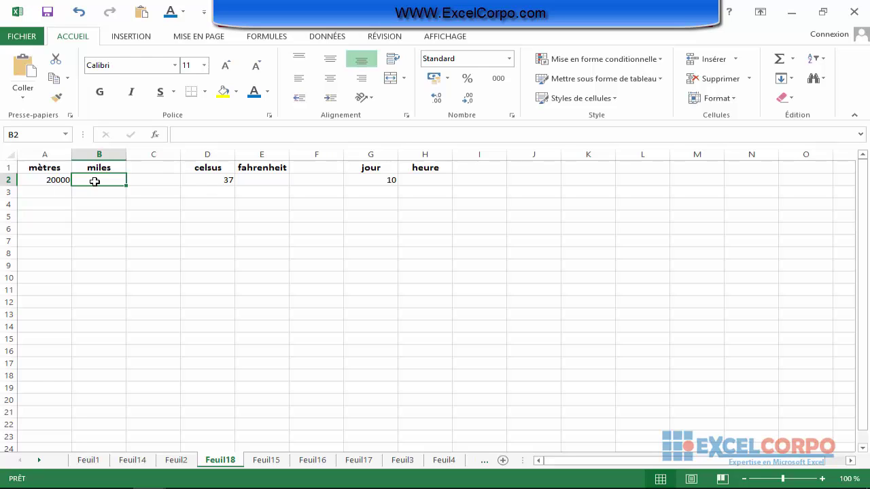
text(=)
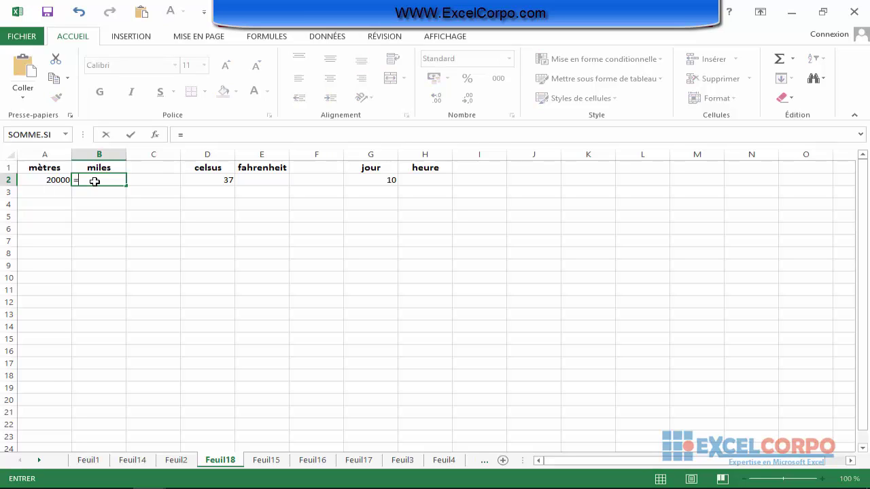
text(con)
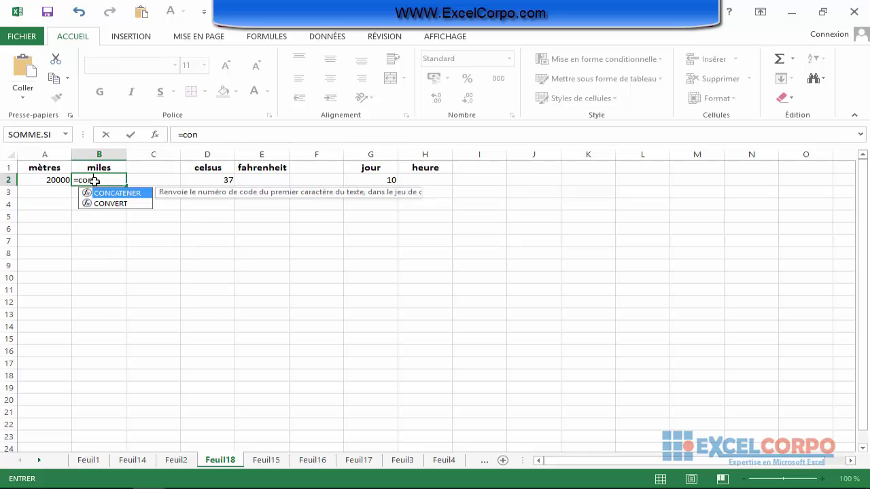
text(ve)
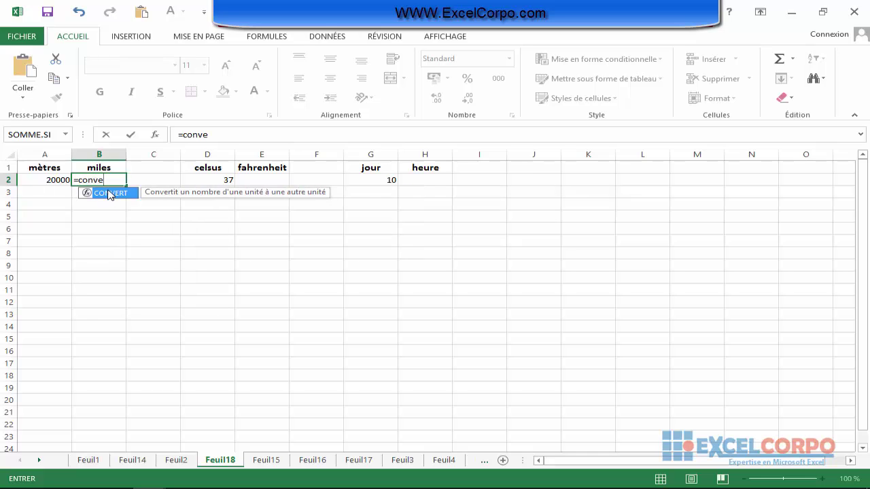
double_click(110, 194)
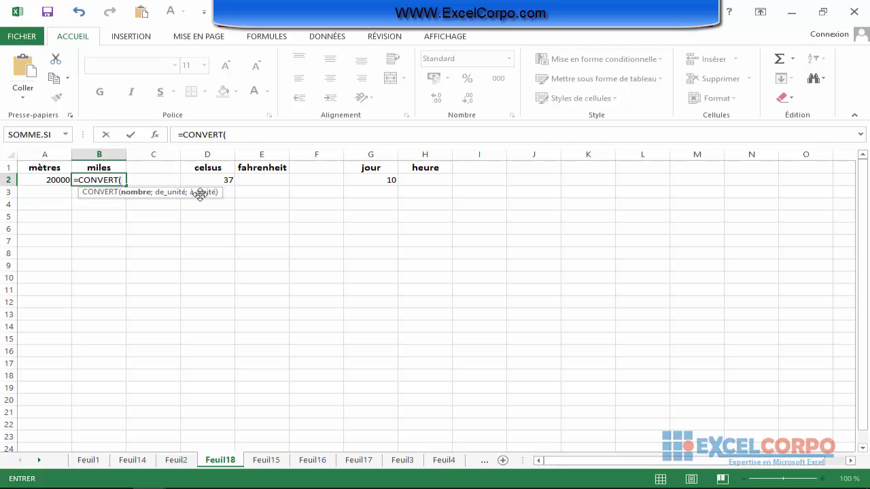
click(52, 183)
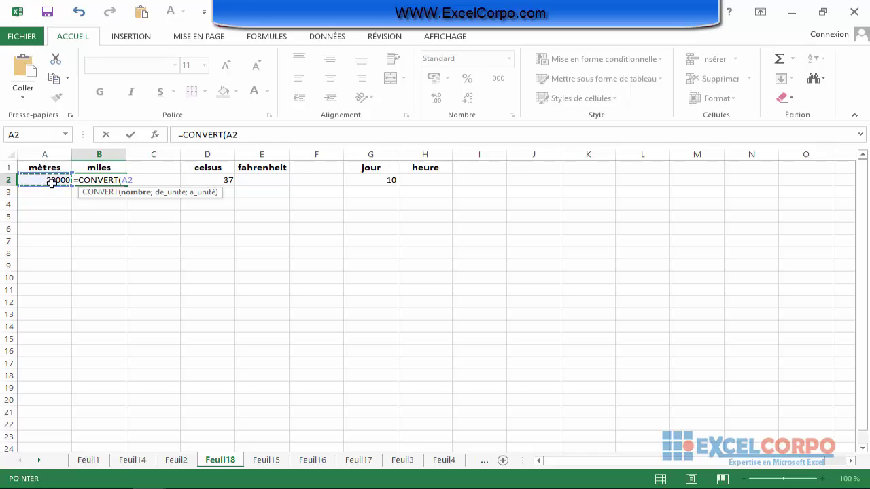
text(;)
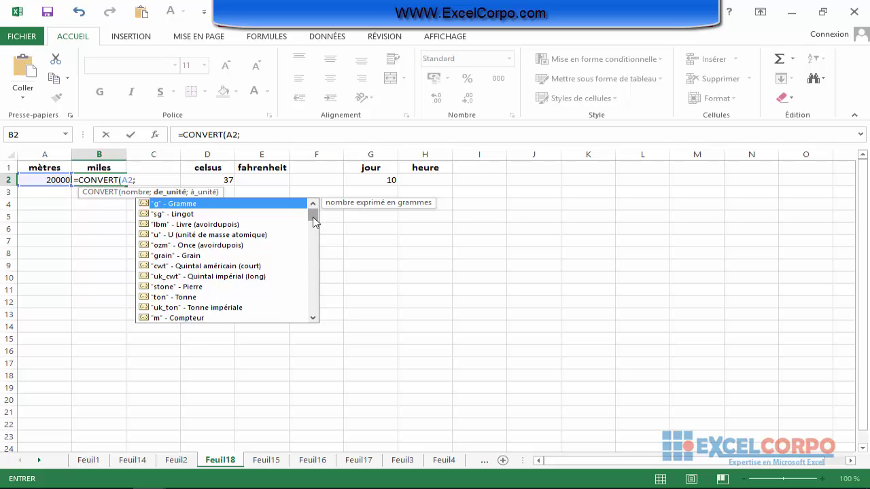
Complete B2 as =CONVERT(A2;"m";"mi") so it shows 12,4274238 miles
drag(314, 220, 314, 222)
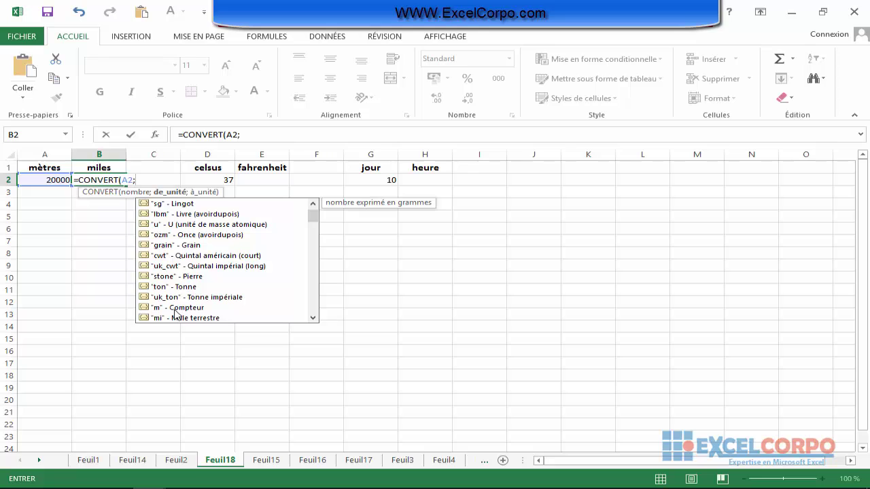
click(172, 311)
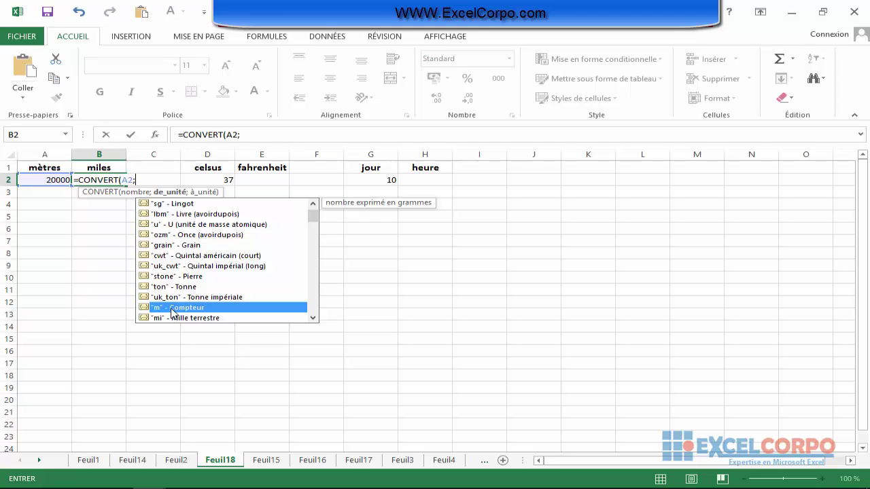
double_click(172, 311)
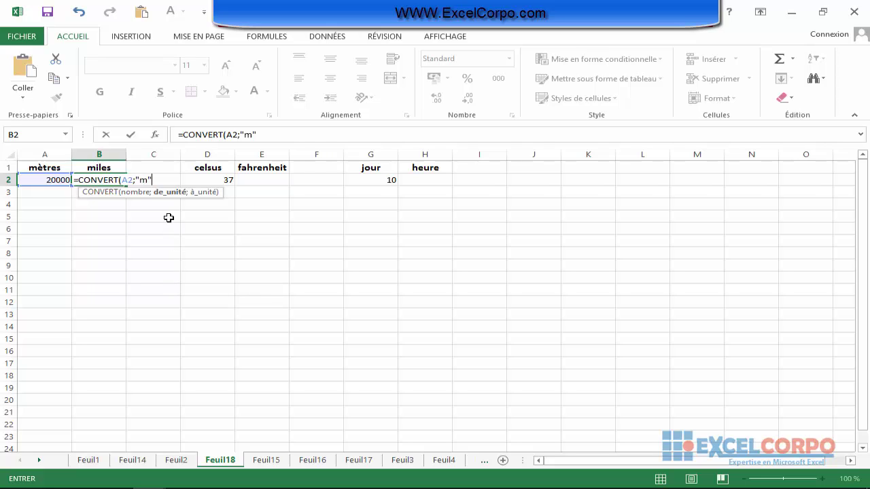
text(;)
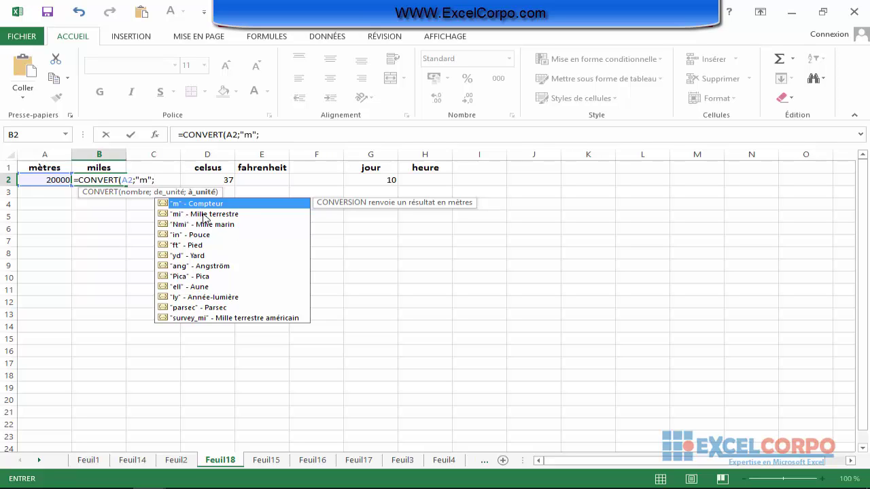
double_click(204, 215)
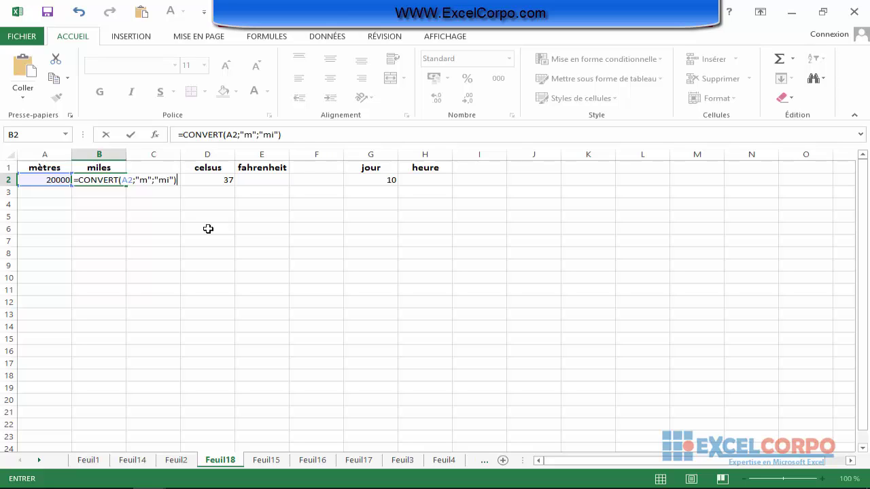
key(Return)
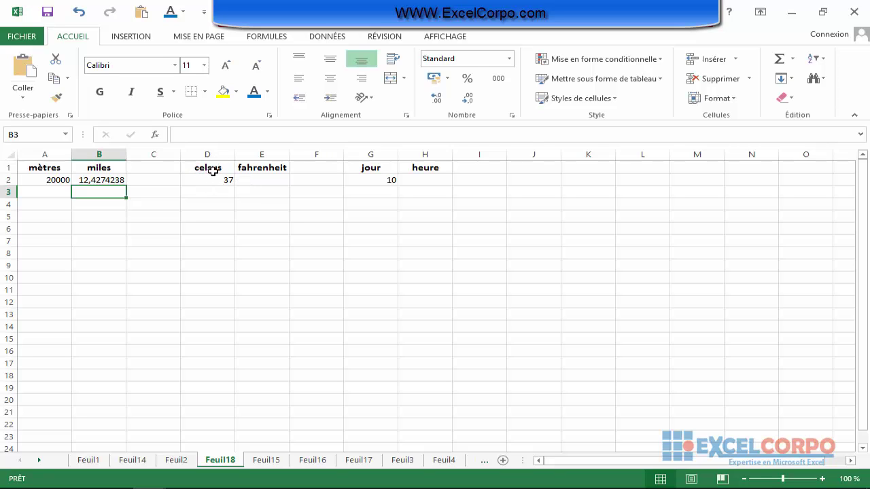
In E2, start =CONVERT(D2; using the 37 in D2 as the number
click(258, 182)
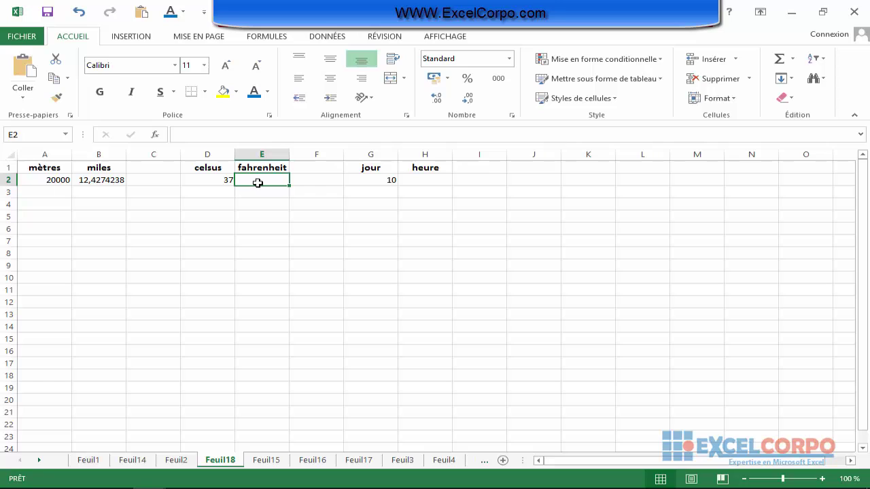
text(=co)
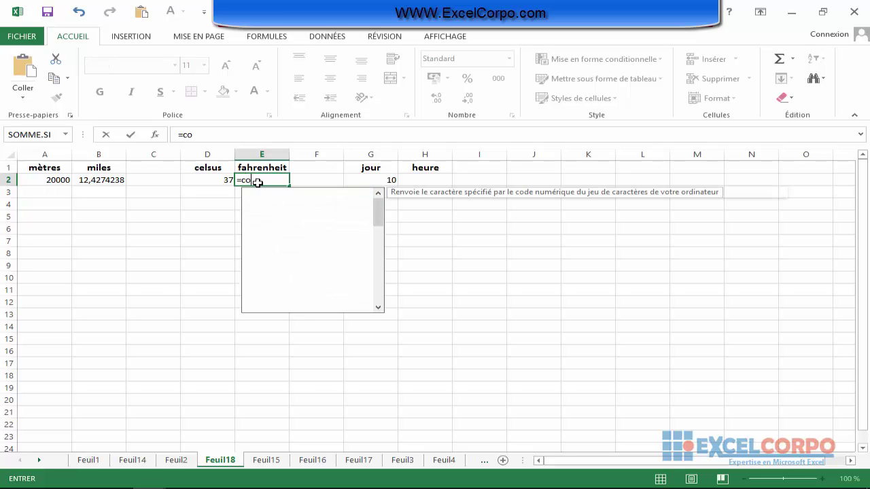
text(n)
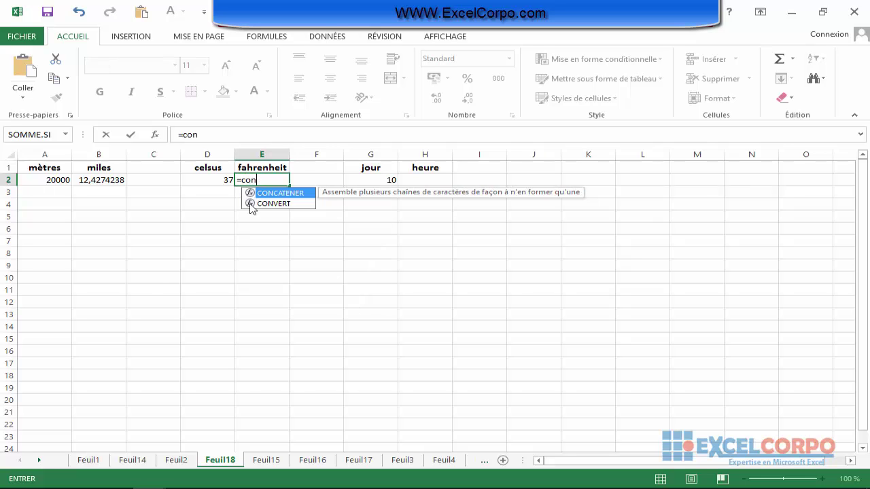
double_click(279, 204)
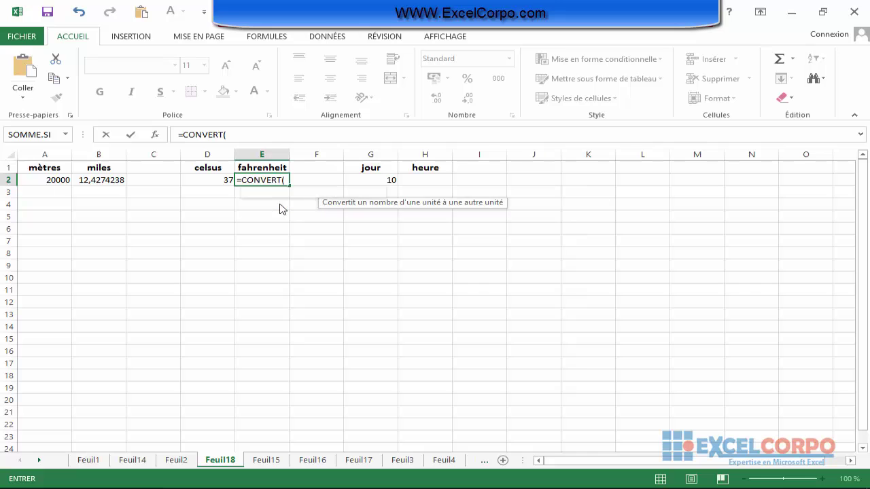
click(219, 180)
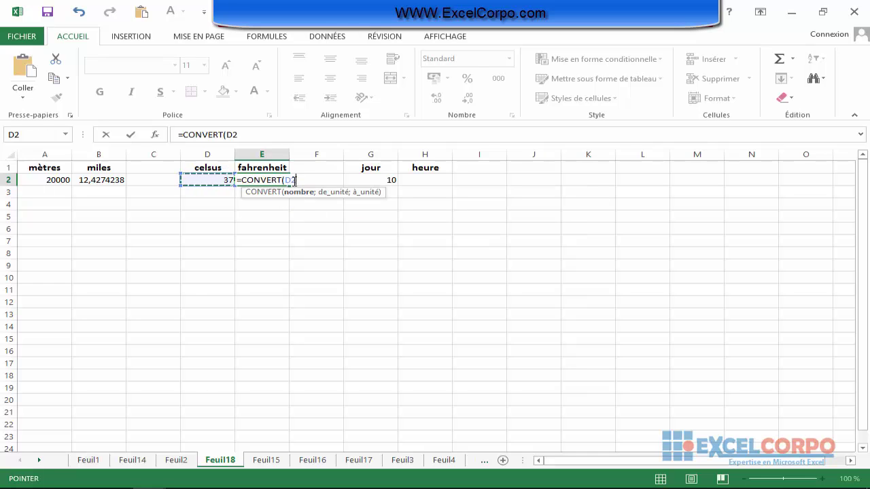
text(;)
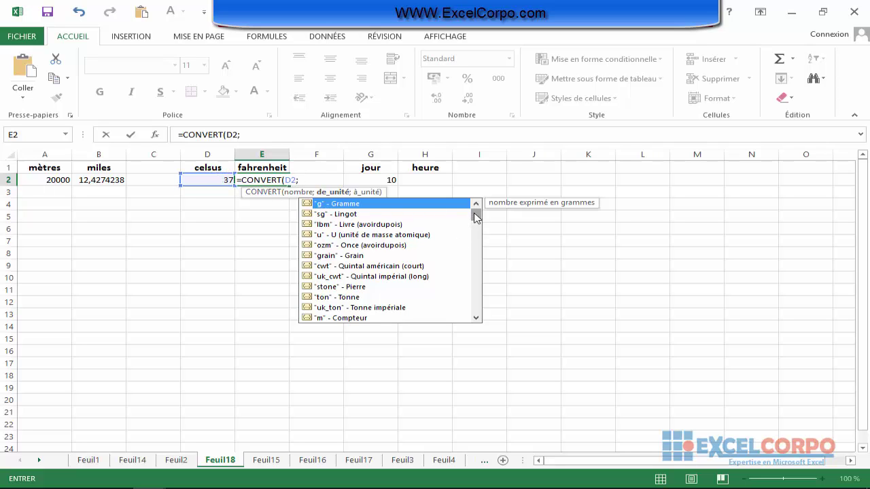
Scroll the unit list and choose "C" as the source unit in E2
click(476, 318)
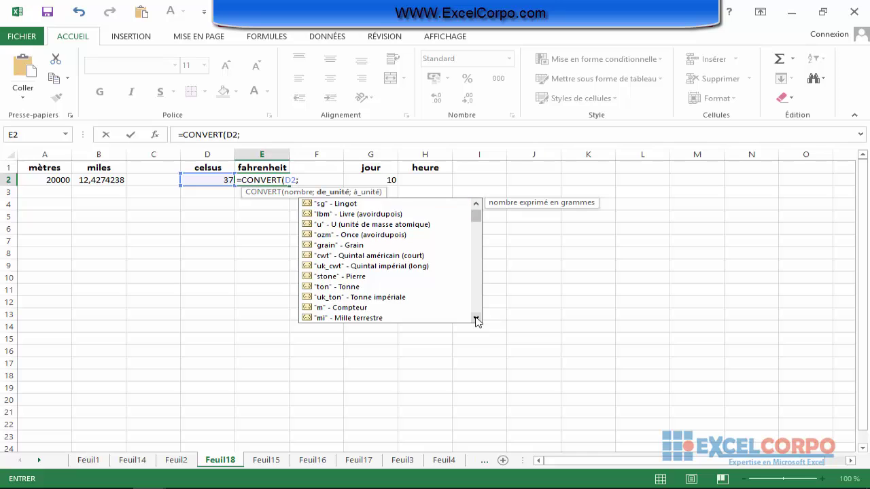
click(476, 317)
click(476, 318)
click(475, 317)
click(475, 318)
click(476, 318)
click(476, 317)
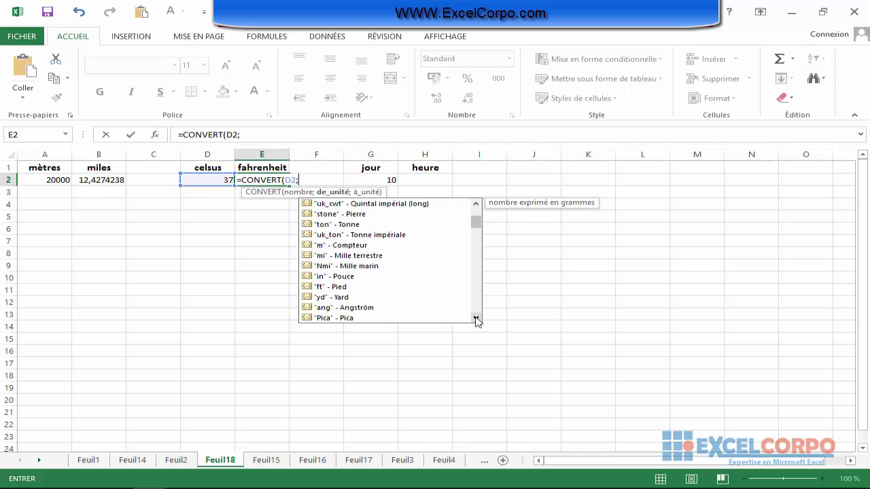
click(476, 317)
click(476, 318)
click(475, 317)
click(475, 317)
click(475, 318)
click(475, 318)
click(476, 317)
click(475, 317)
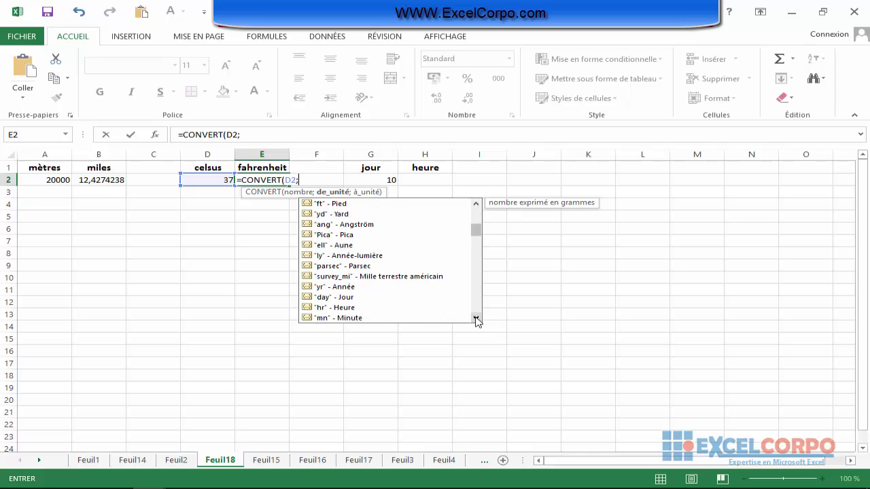
click(475, 317)
click(476, 317)
click(475, 317)
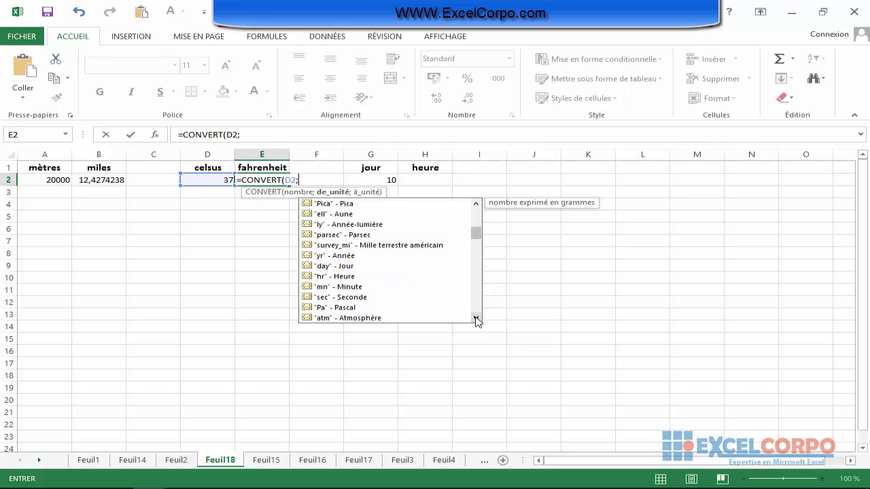
click(475, 317)
click(476, 317)
click(475, 318)
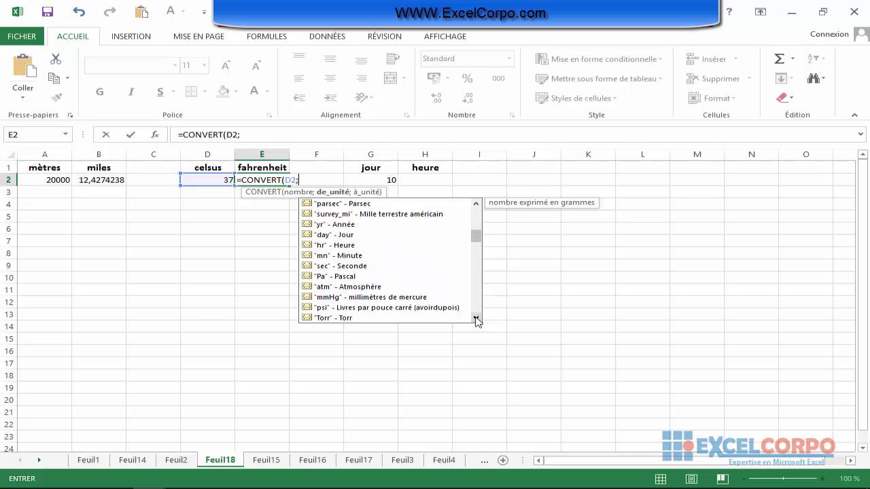
click(476, 317)
click(476, 317)
double_click(475, 317)
double_click(475, 317)
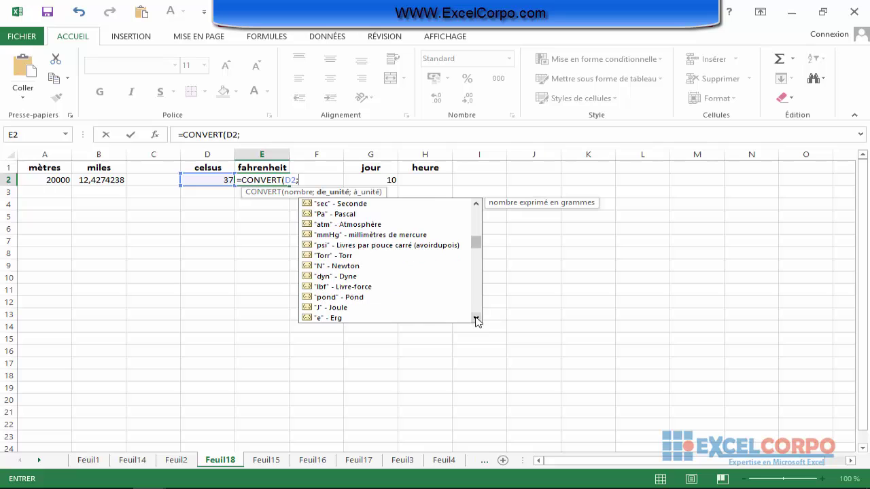
double_click(475, 317)
double_click(475, 317)
double_click(476, 318)
double_click(476, 317)
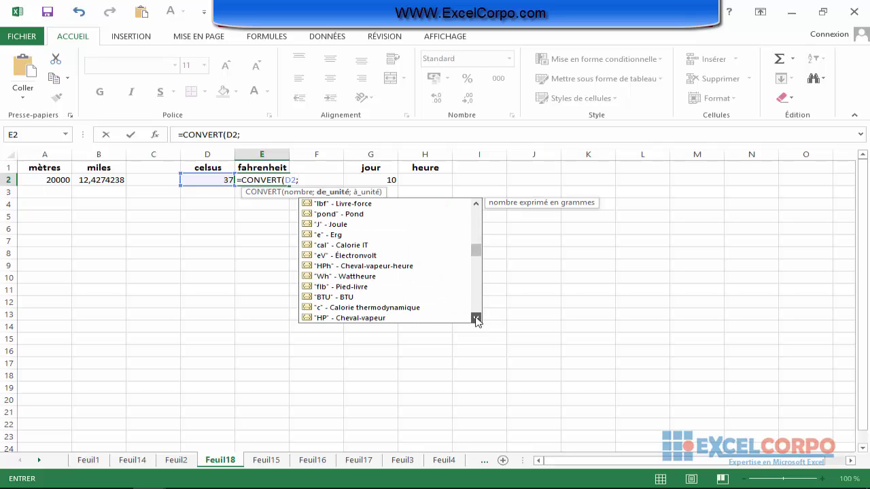
click(476, 317)
double_click(475, 318)
double_click(475, 317)
click(475, 317)
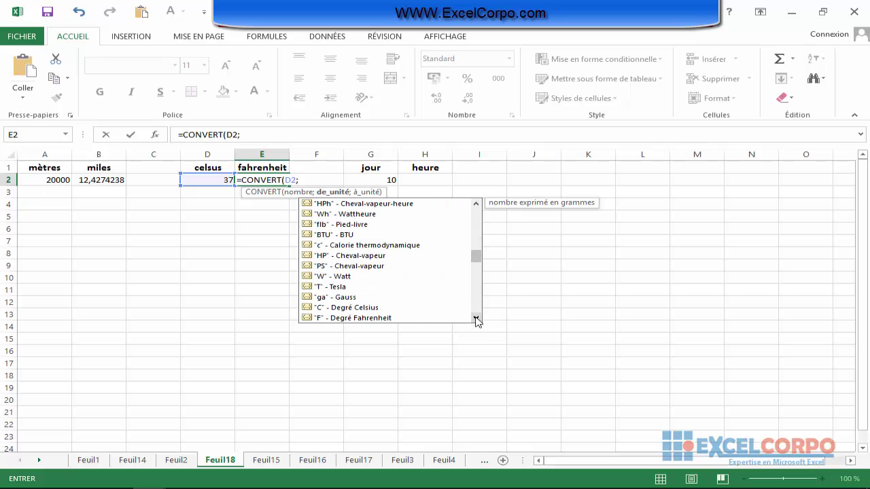
double_click(475, 317)
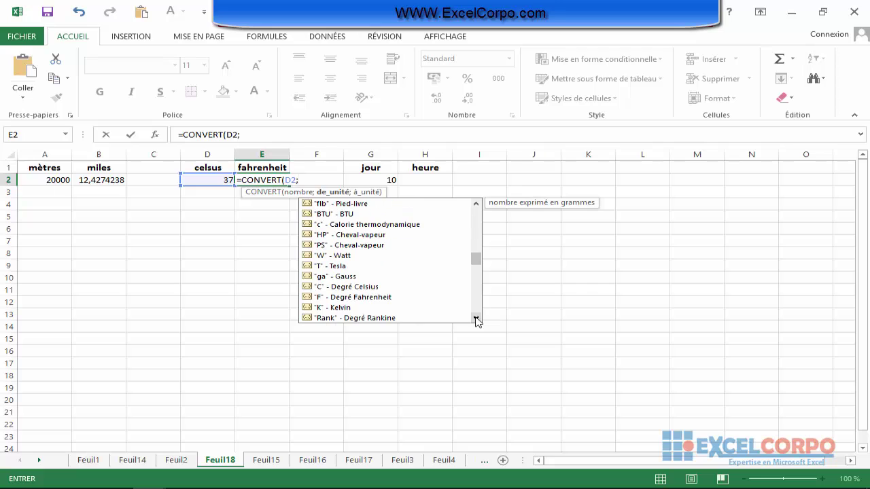
double_click(356, 286)
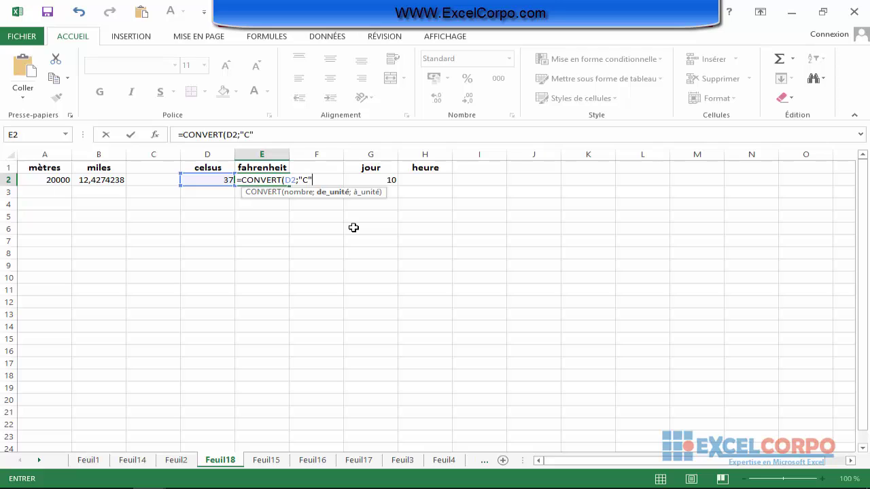
Finish =CONVERT(D2;"C";"F") with Fahrenheit as target, so E2 shows 98,6
text(;)
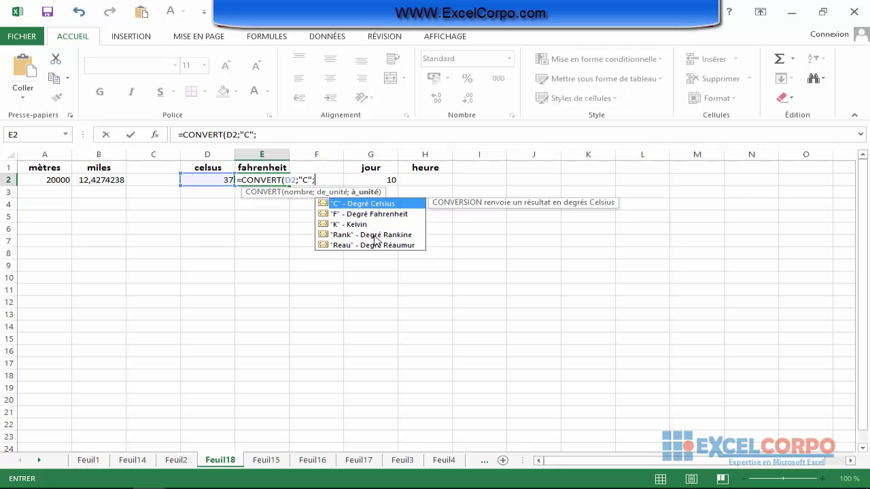
double_click(377, 214)
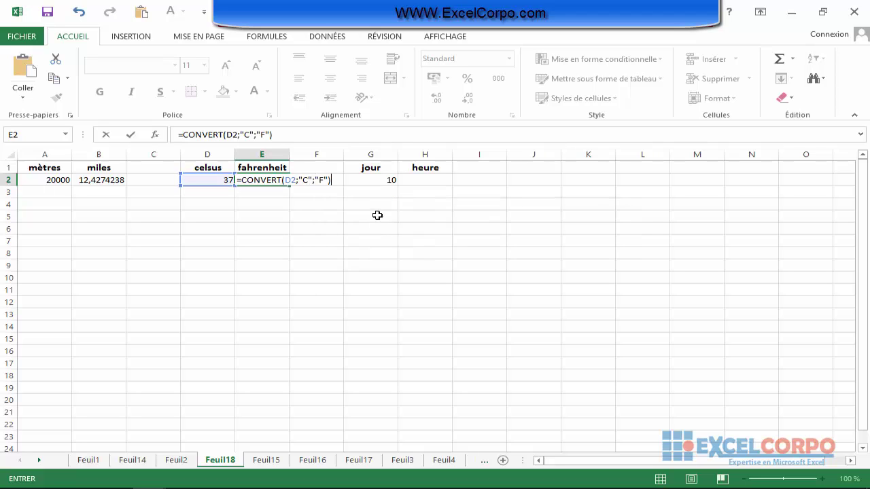
key(Return)
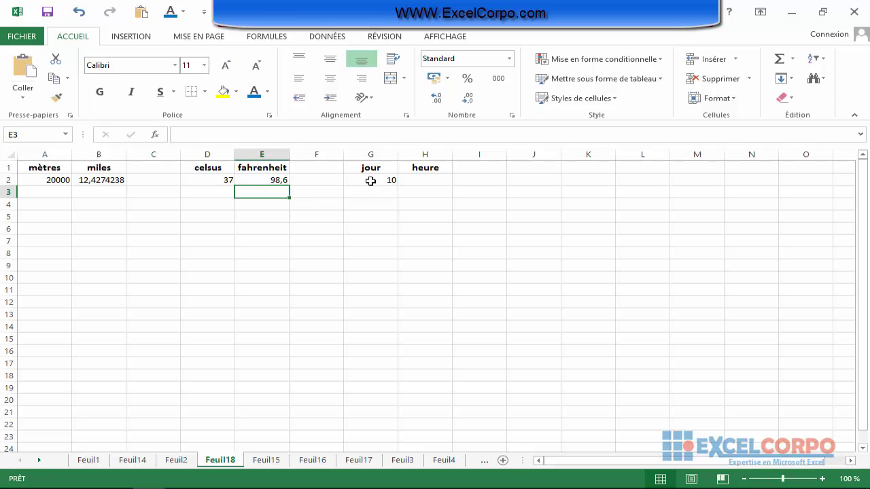
In H2, start =CONVERT(G2; using the 10 days in G2 as the number
click(421, 181)
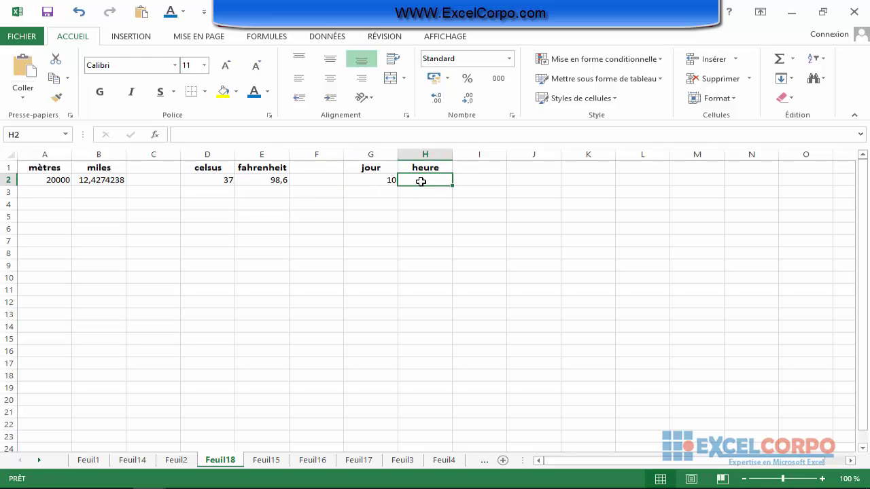
text(=)
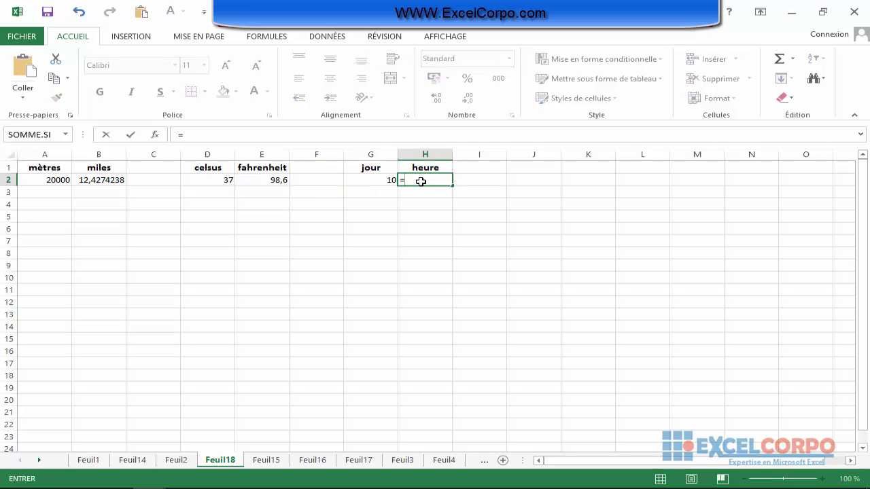
text(co)
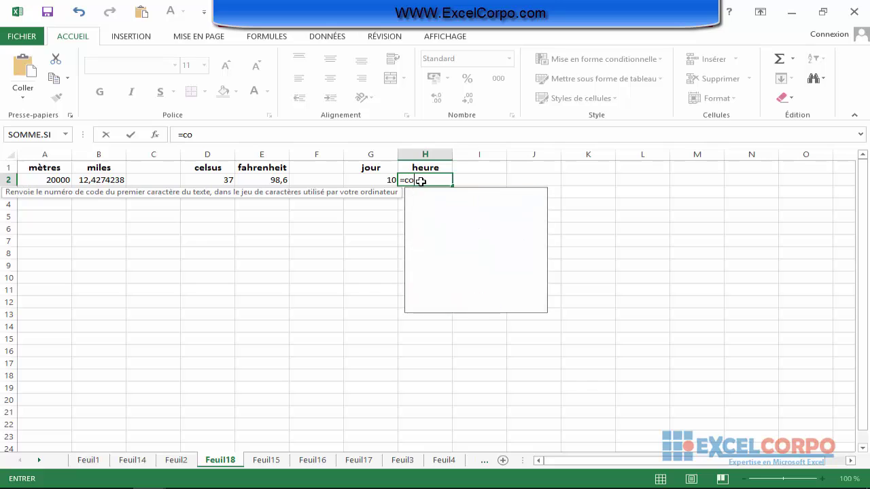
text(nver)
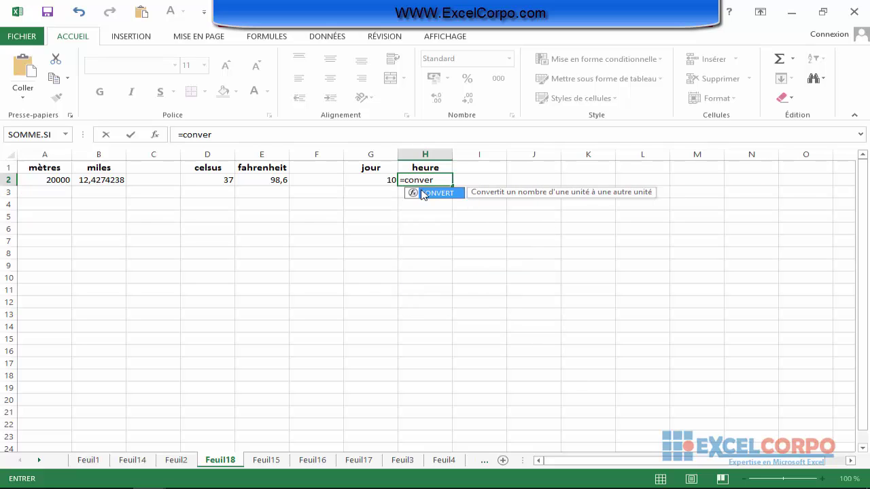
double_click(432, 194)
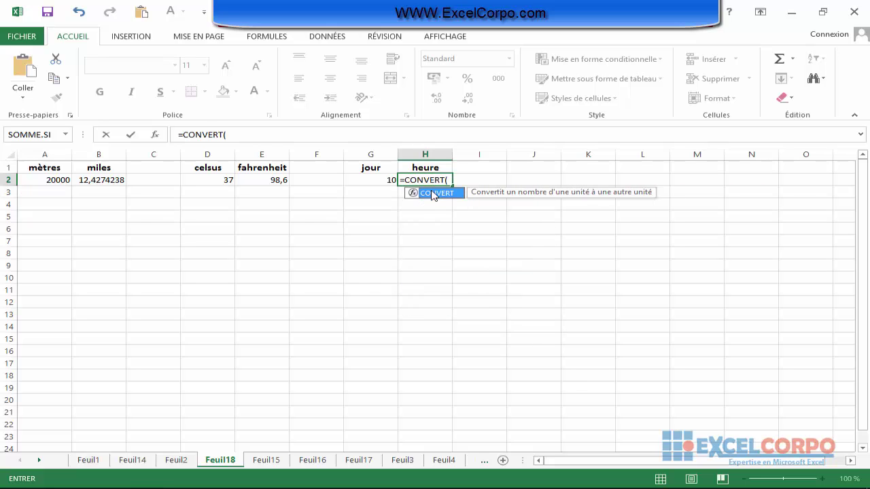
click(379, 181)
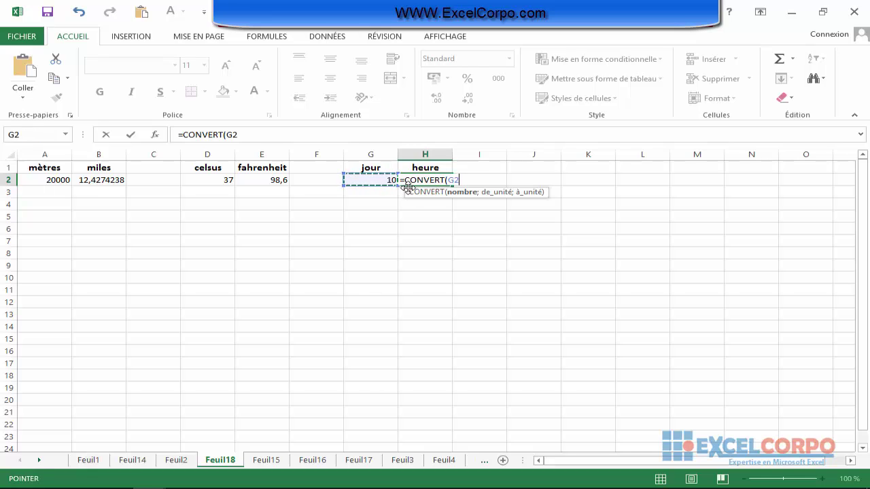
text(;)
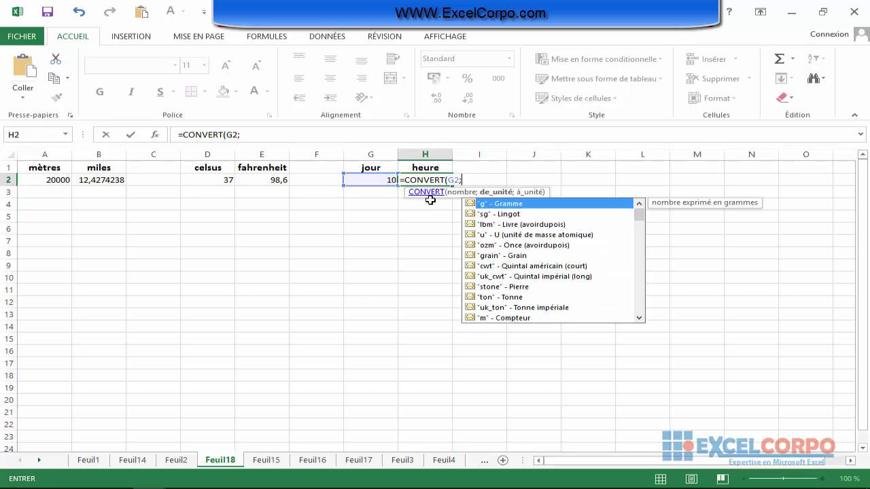
Scroll the unit list and choose "day" as the source unit in H2
click(639, 318)
click(638, 318)
click(639, 318)
click(638, 318)
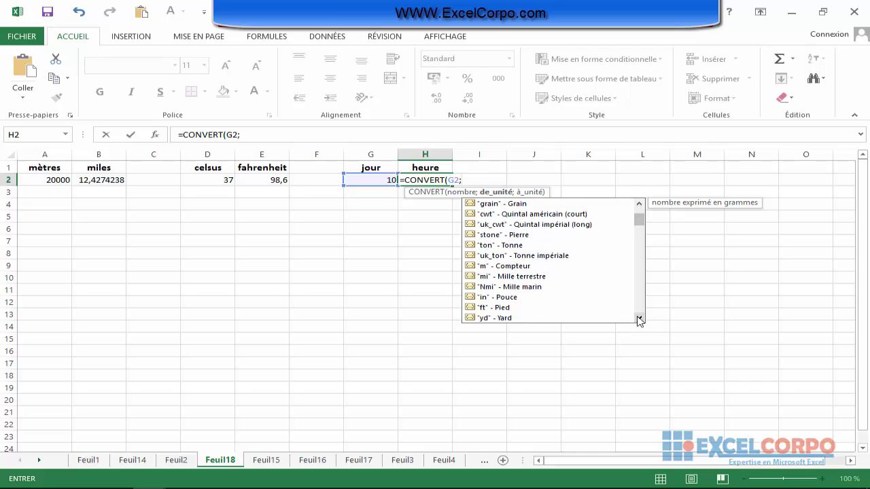
click(639, 318)
click(639, 317)
click(639, 318)
click(639, 318)
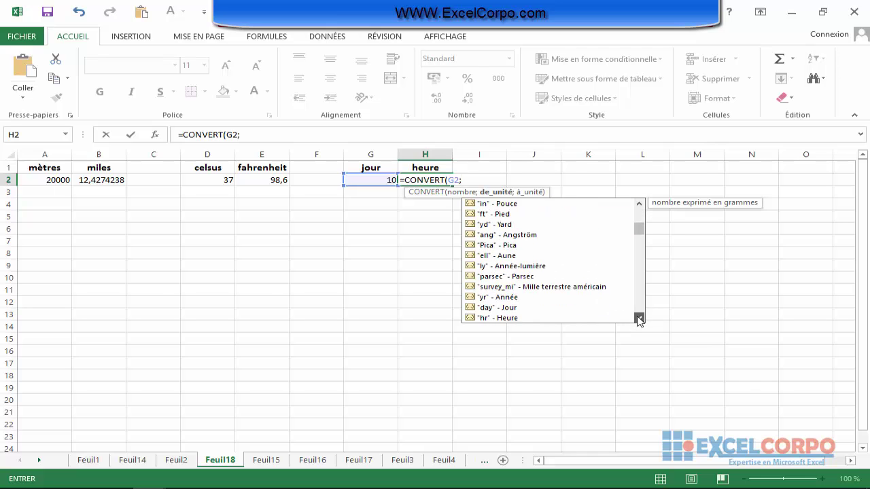
click(639, 318)
click(508, 286)
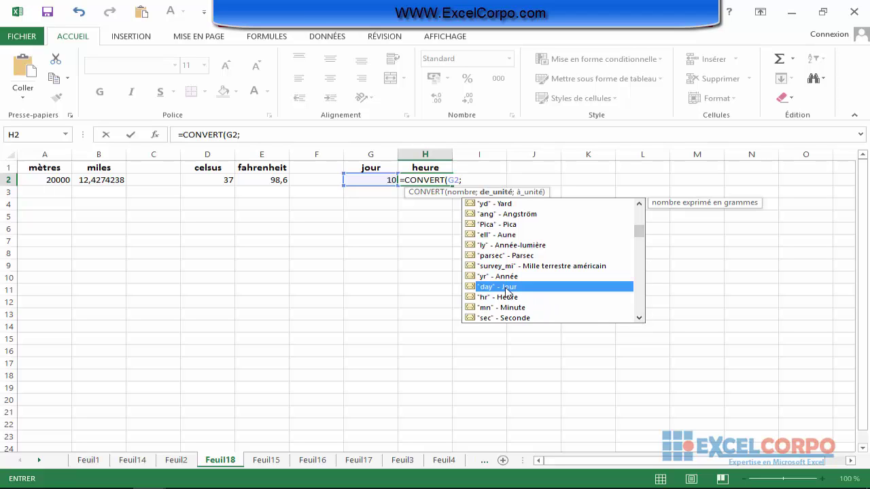
double_click(507, 288)
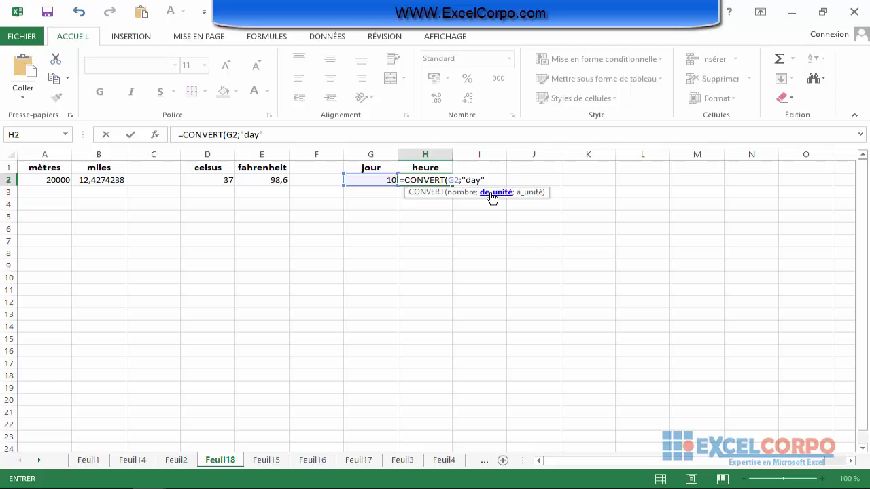
Finish =CONVERT(G2;"day";"hr") with hours as target, so H2 shows 240
text(;)
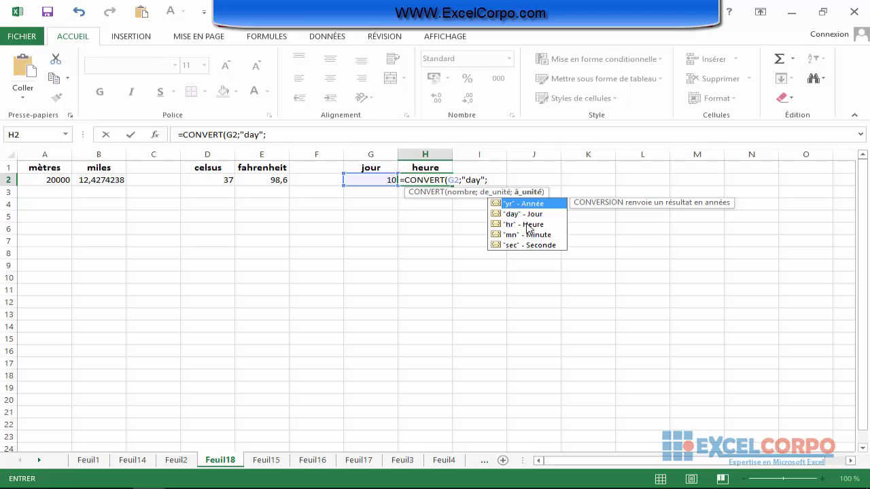
double_click(527, 227)
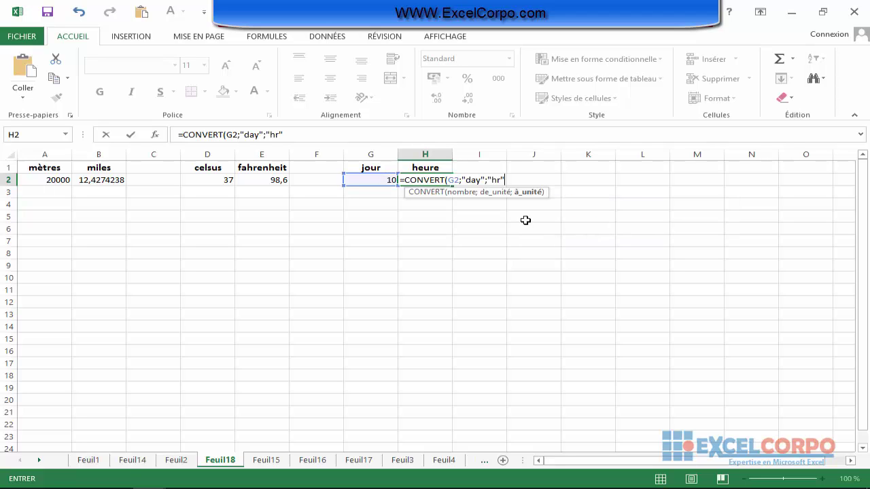
key(Return)
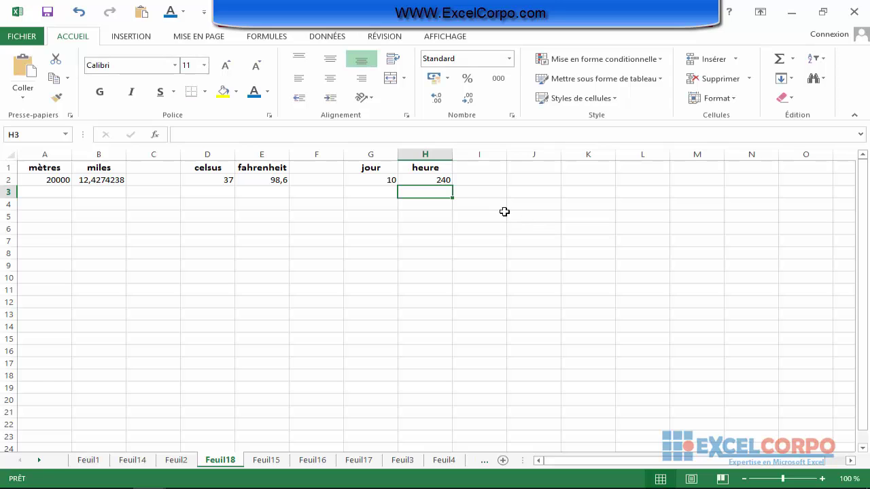